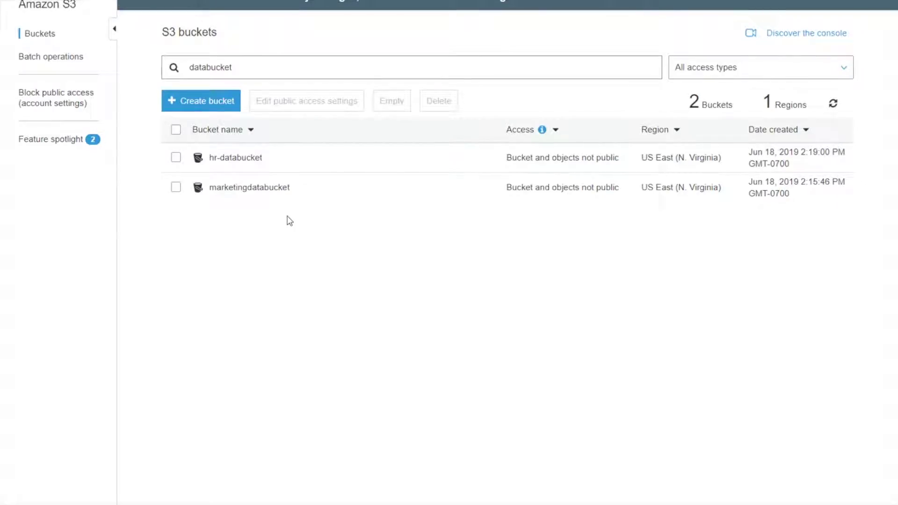
Step: Open the marketingdatabucket bucket to view its single file, MarketingCSV.csv
left_click(257, 193)
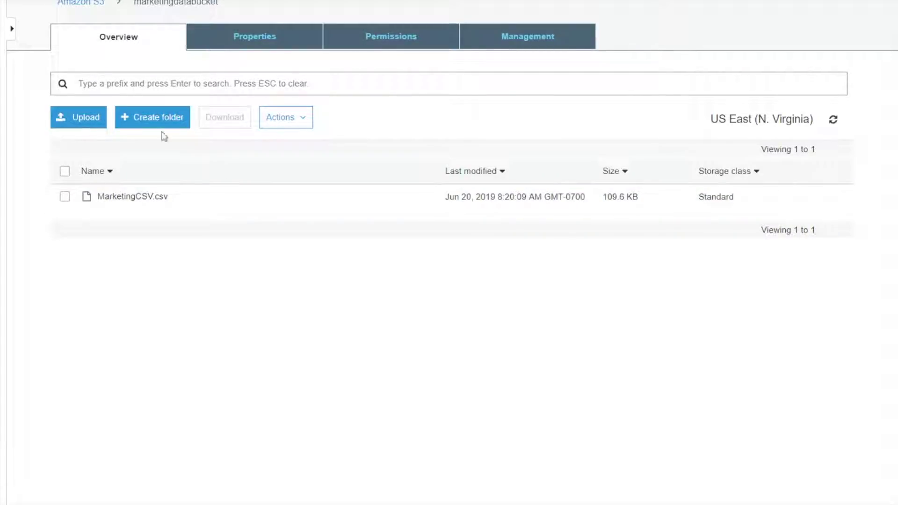
Step: Return to the S3 bucket list, filter it by 'datab', then go to the IAM policies list
key("alt+Left")
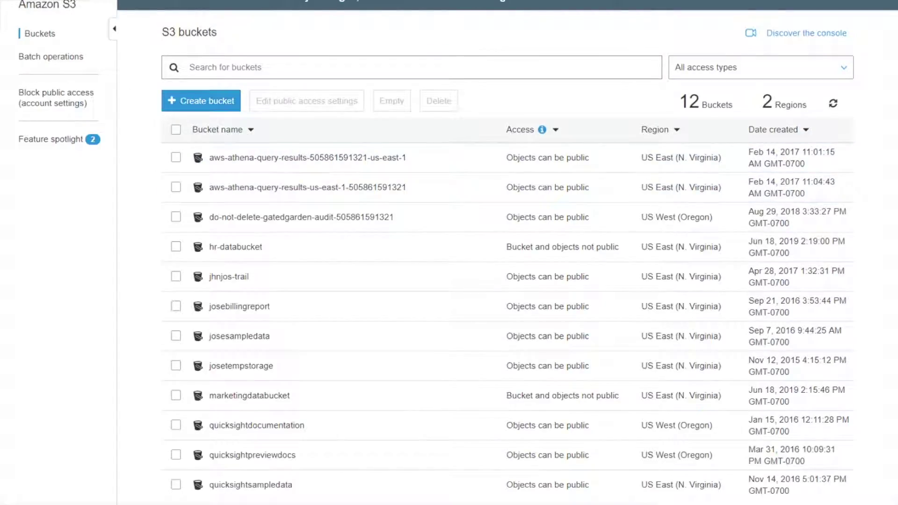
left_click(256, 67)
type("data")
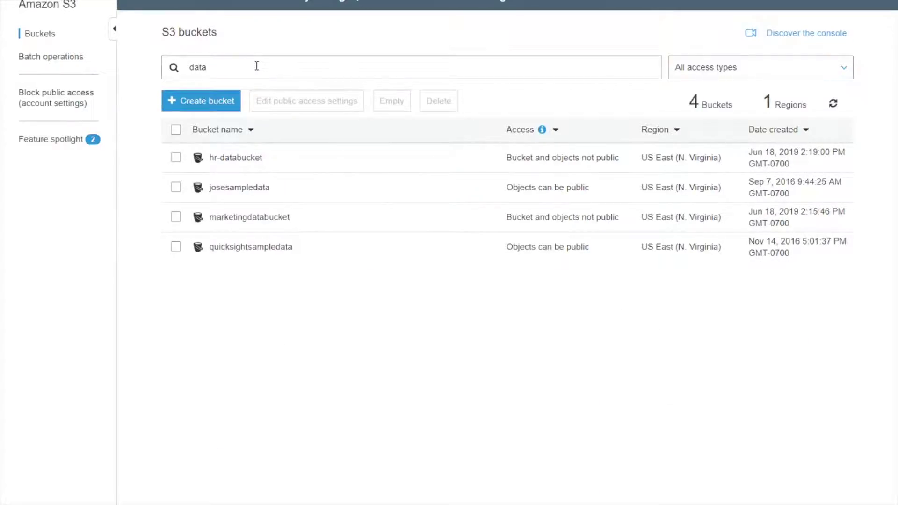
type("b")
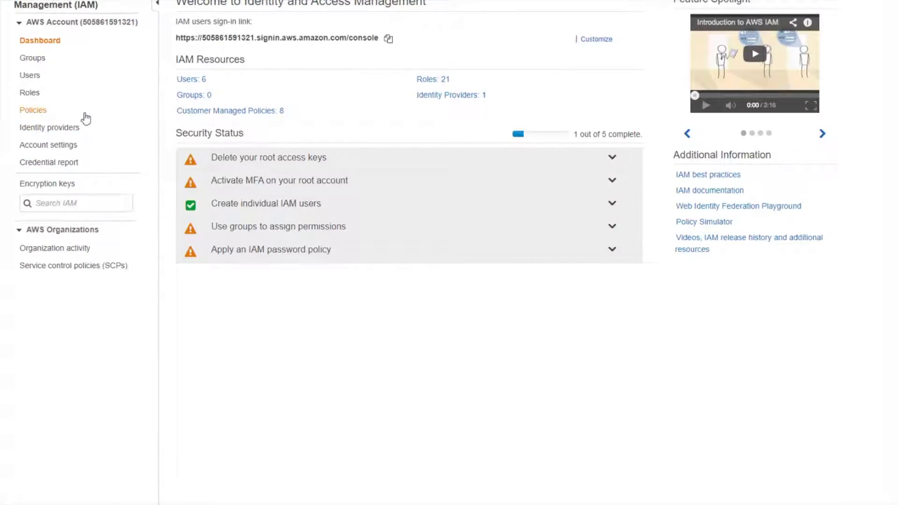
left_click(85, 116)
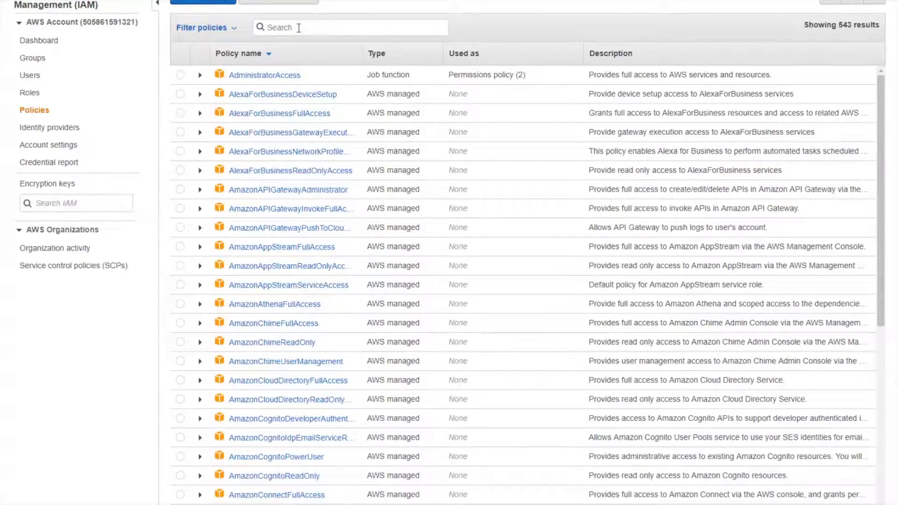
Step: Find HRDataPolicy with a 'datapol' search and review its JSON resource scoped to hr-databucket/*
left_click(298, 28)
type("data")
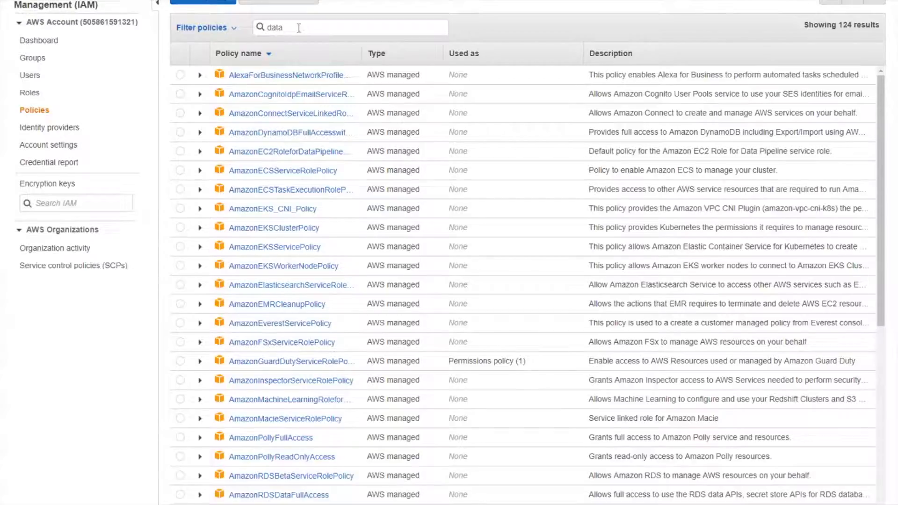
type("pol")
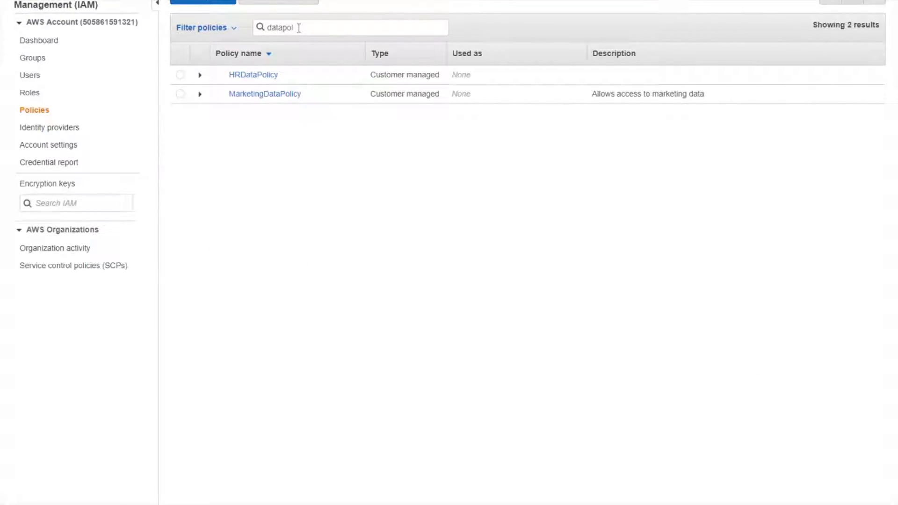
left_click(254, 76)
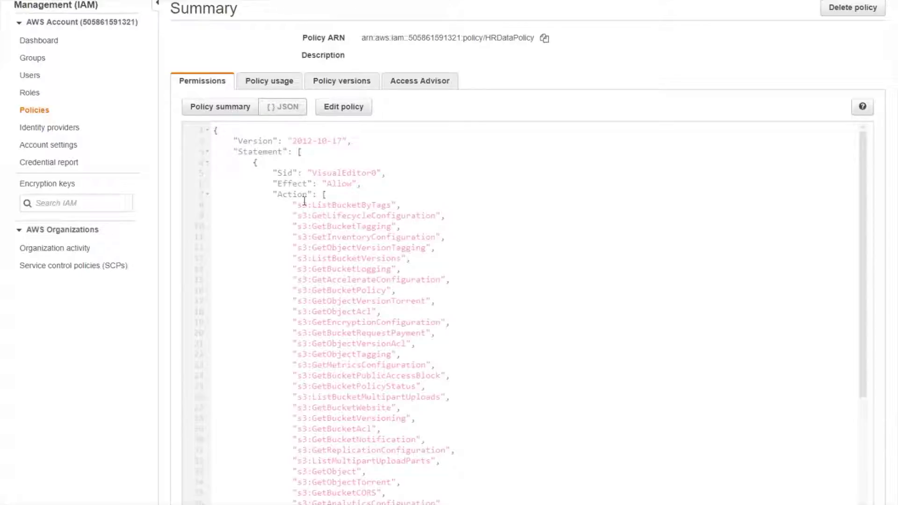
scroll(305, 201, "down", 1)
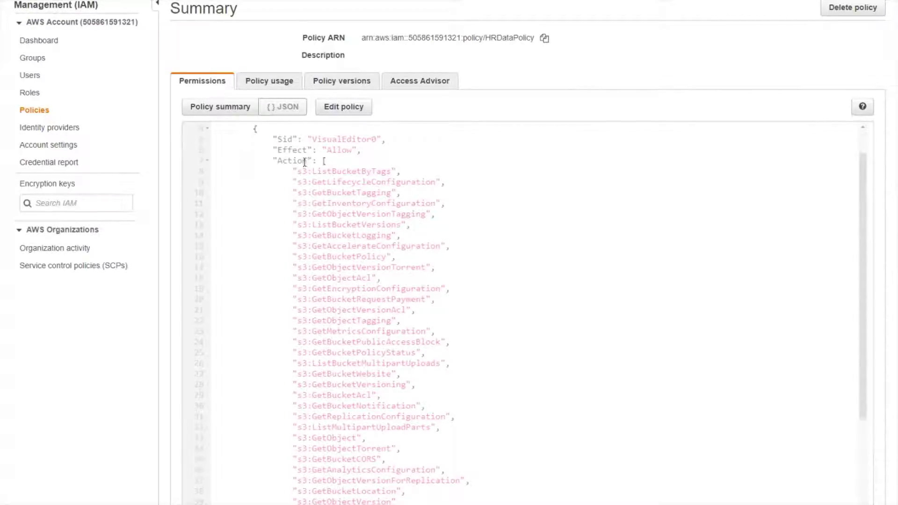
scroll(374, 390, "down", 4)
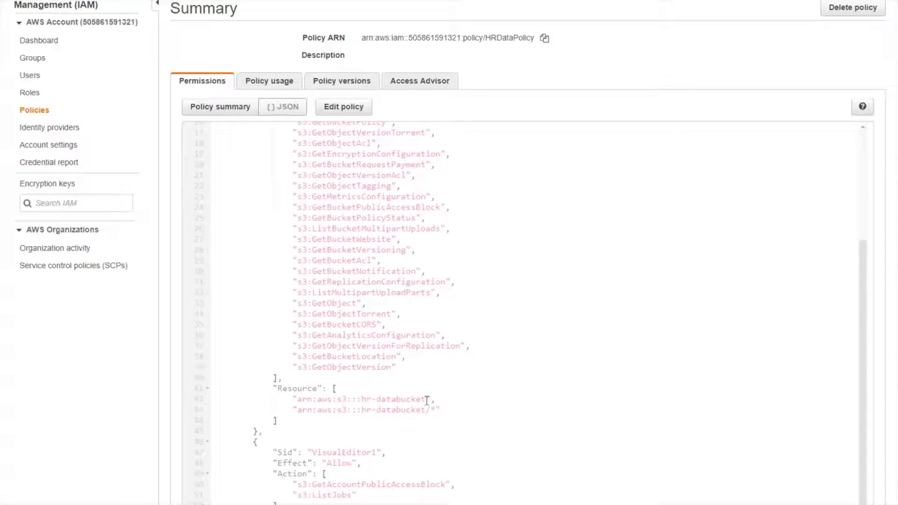
left_click_drag(438, 410, 298, 409)
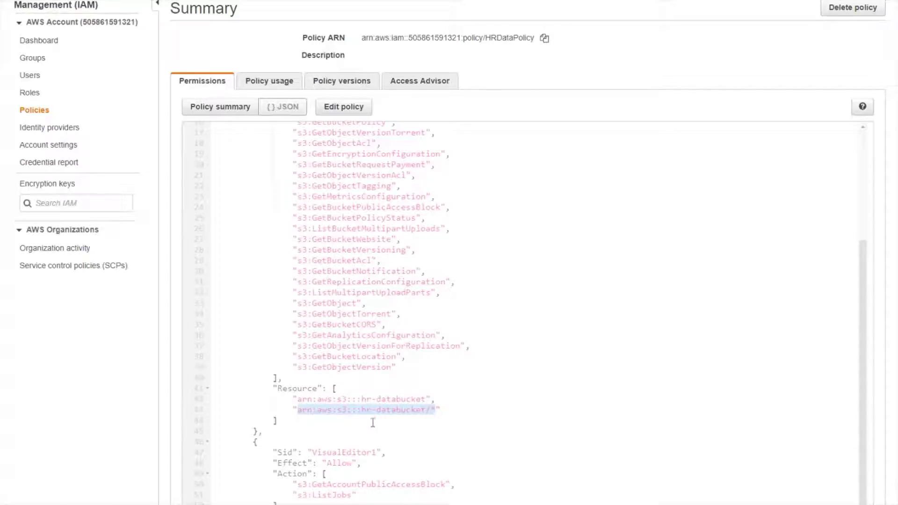
scroll(395, 417, "down", 1)
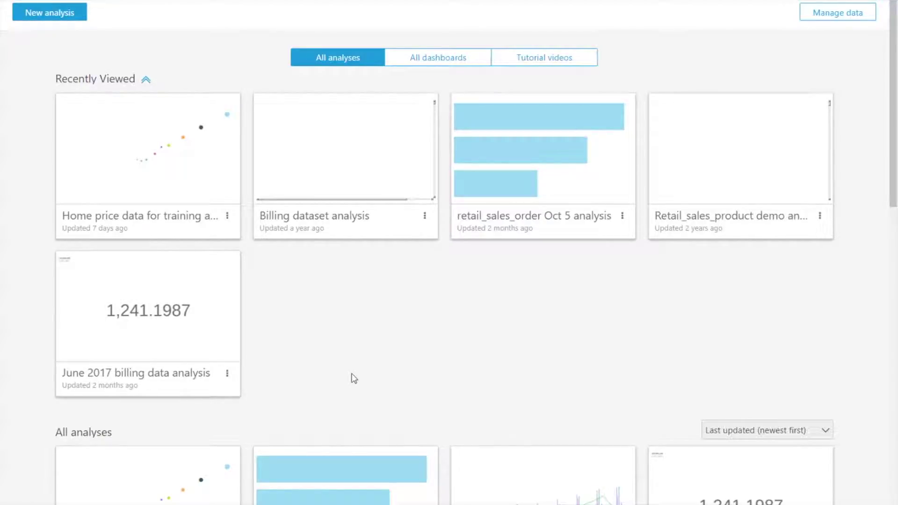
Step: In Manage QuickSight, open Security & permissions and show the Amazon S3 bucket access details
left_click(861, 4)
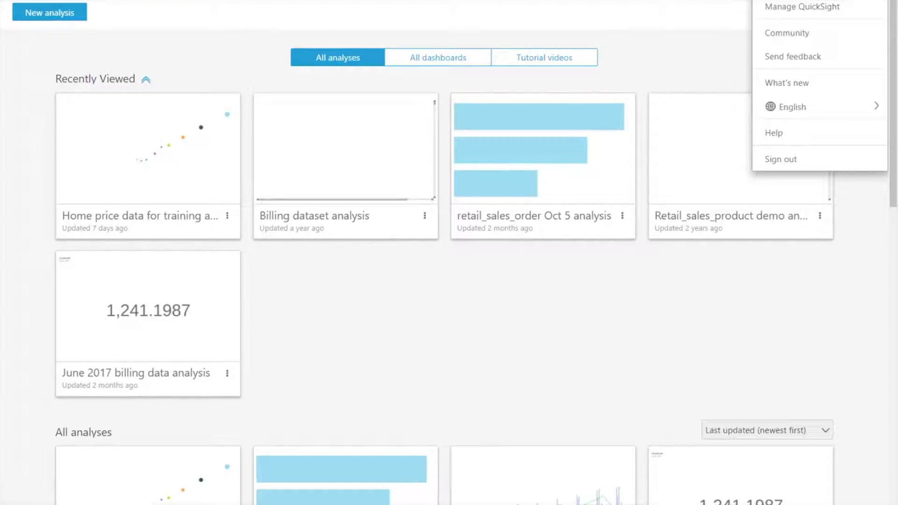
left_click(859, 7)
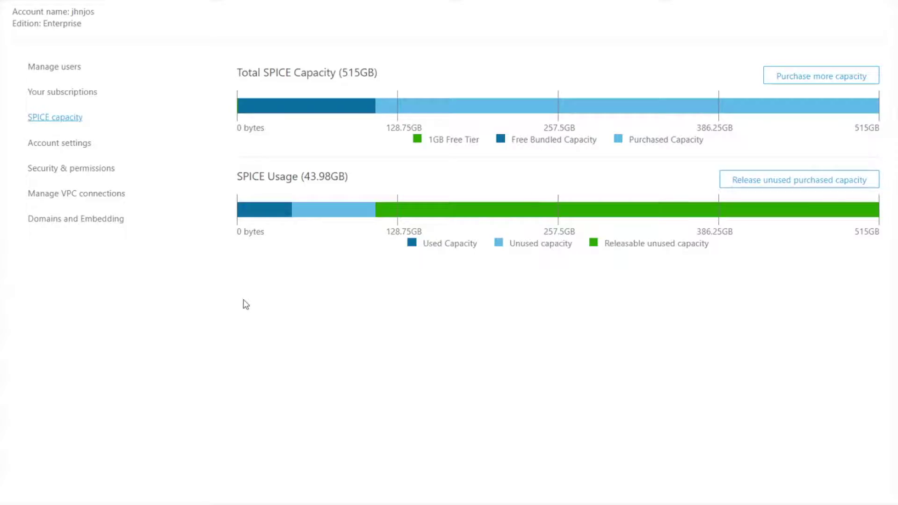
left_click(103, 174)
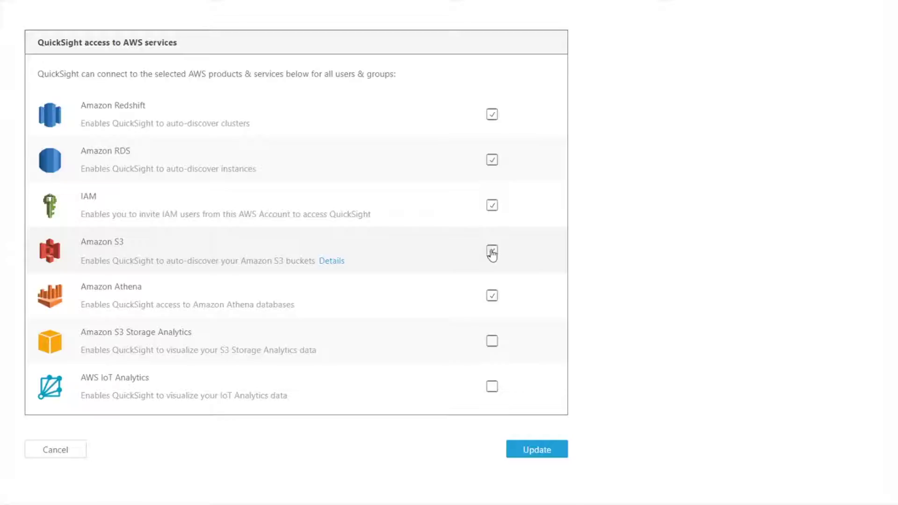
left_click(332, 261)
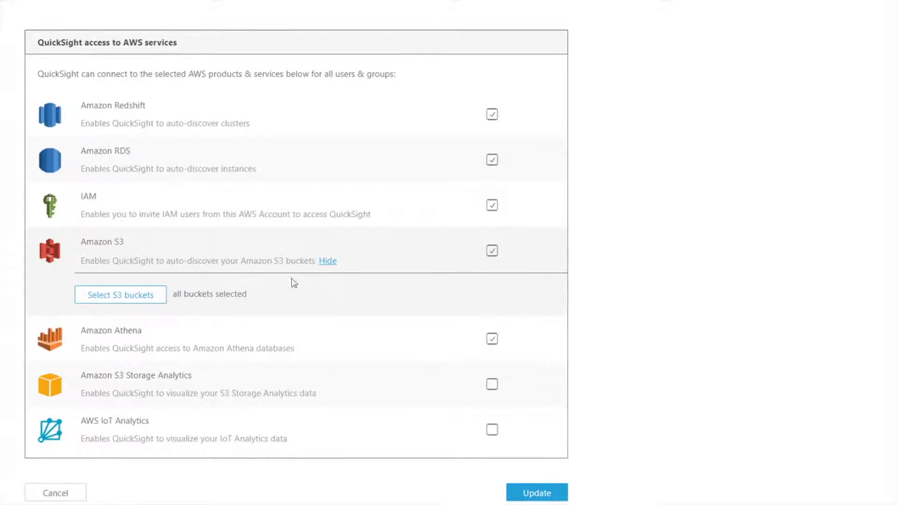
Step: Inspect both tabs of the S3 bucket selection, then cancel without changing service access
left_click(124, 300)
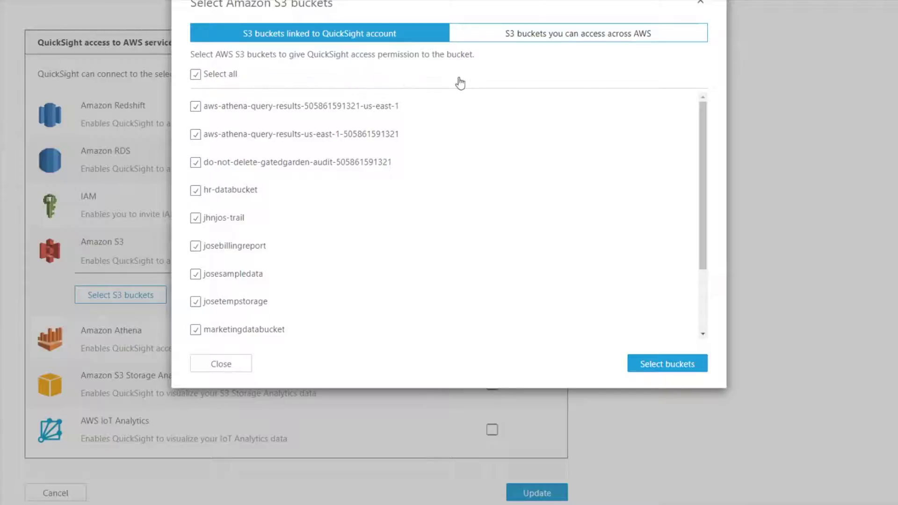
left_click(578, 41)
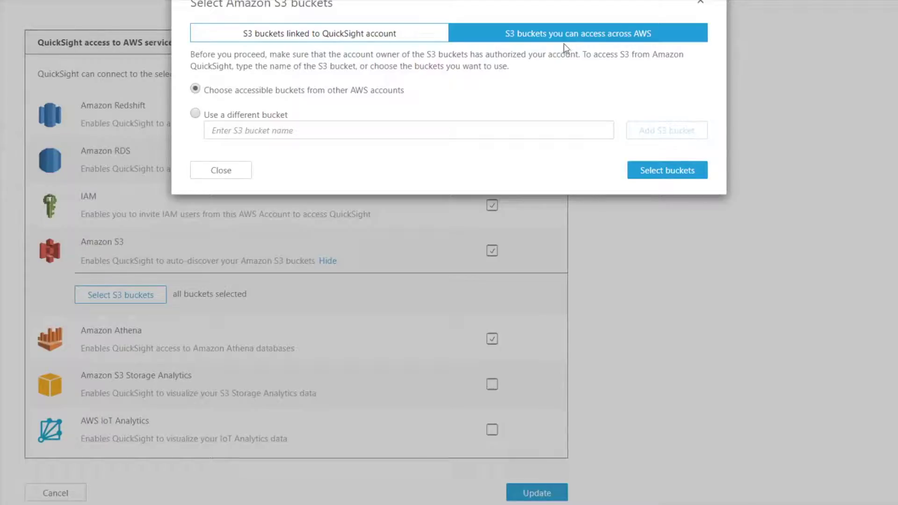
left_click(699, 7)
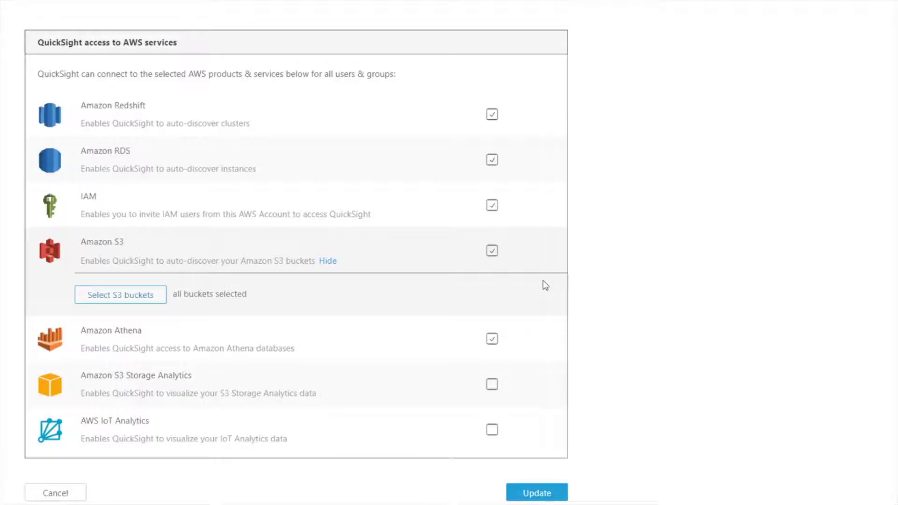
left_click(56, 493)
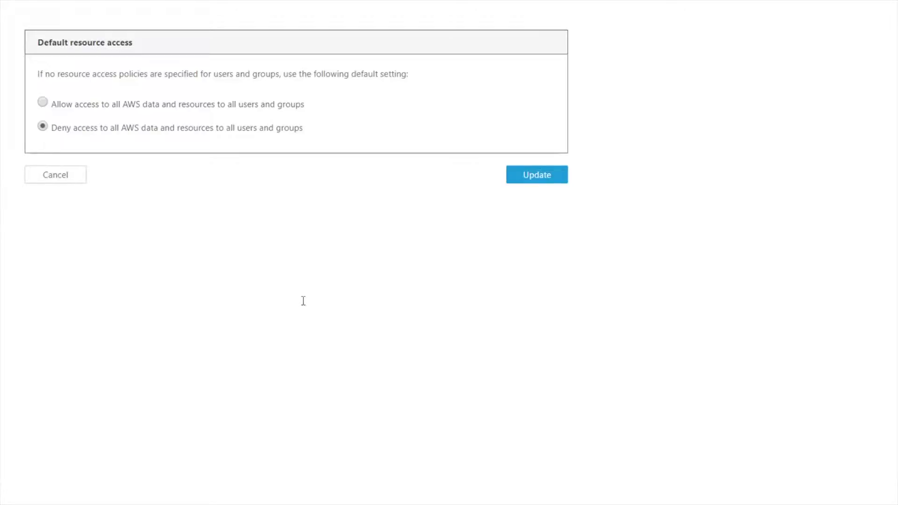
left_click(57, 177)
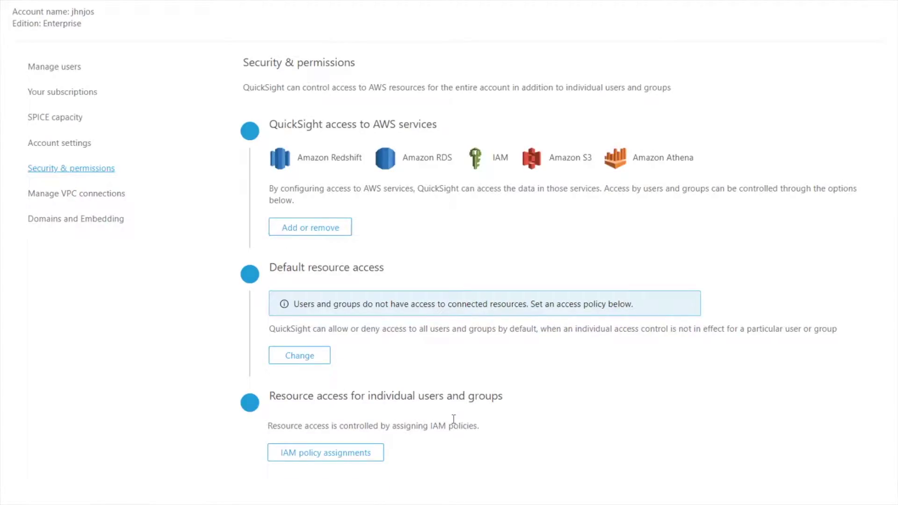
left_click(333, 456)
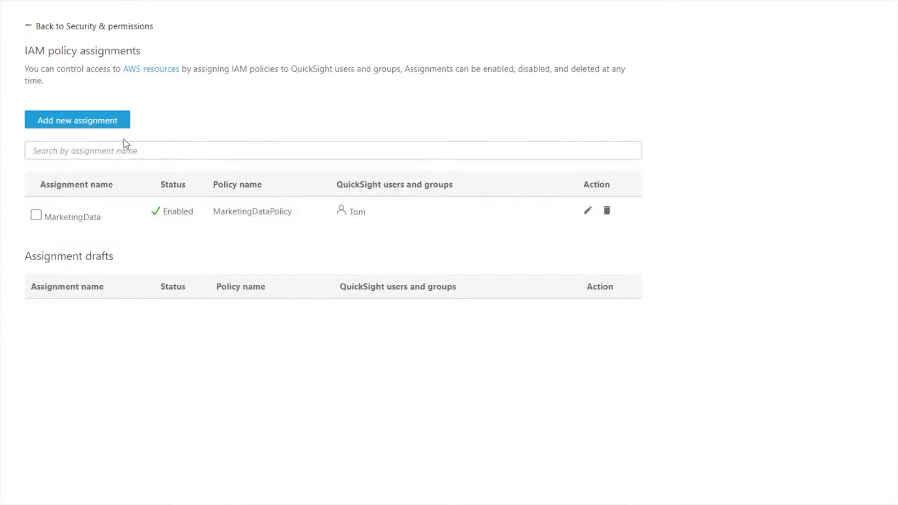
Step: Start adding a new IAM policy assignment
left_click(75, 129)
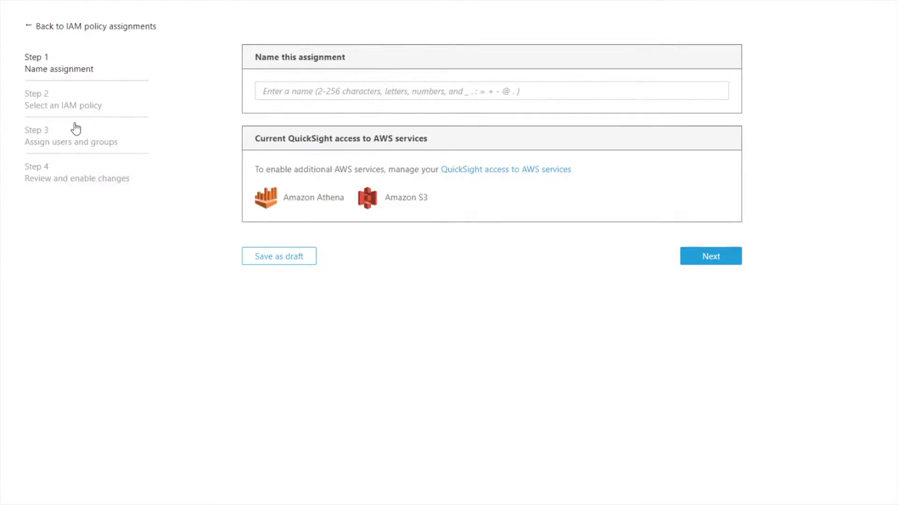
Step: Name the assignment 'HRPolicy', fixing typos, and advance to choosing an IAM policy
left_click(293, 90)
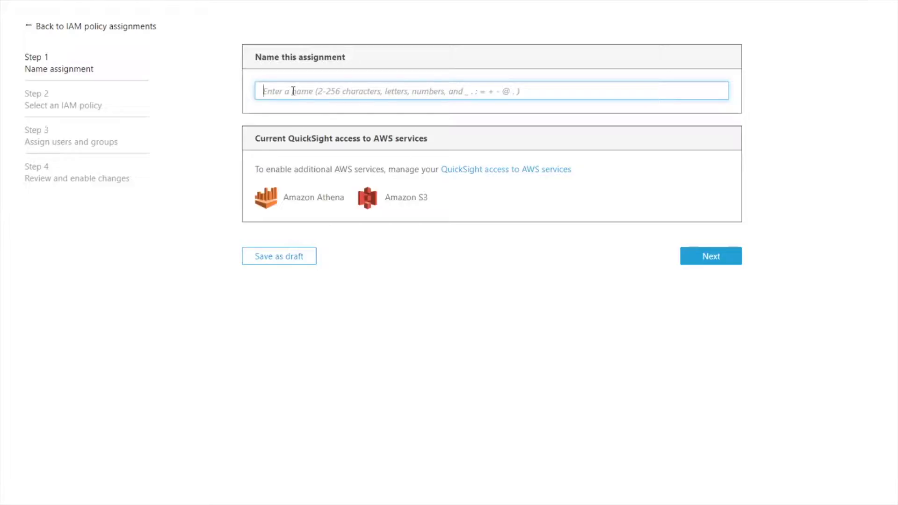
type("Hr Poli")
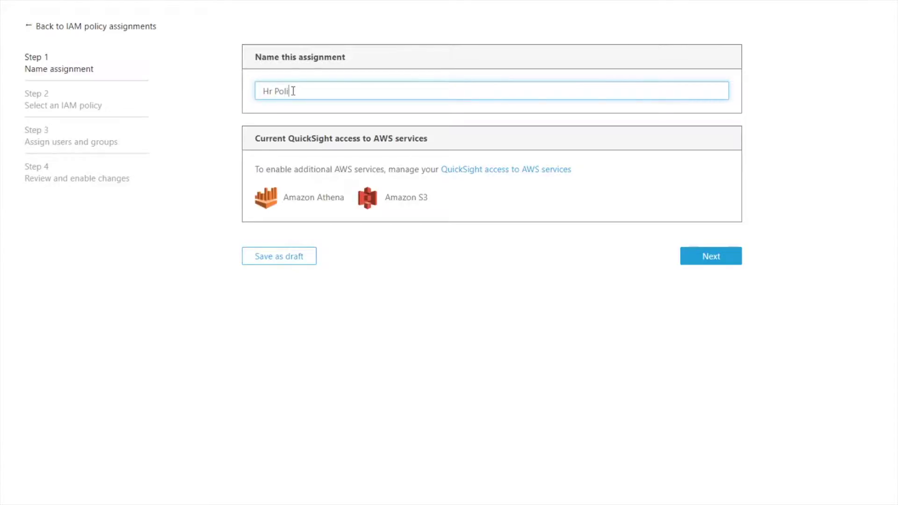
type("cy")
key("BackSpace")
type("y")
left_click(273, 90)
key("BackSpace")
type("R")
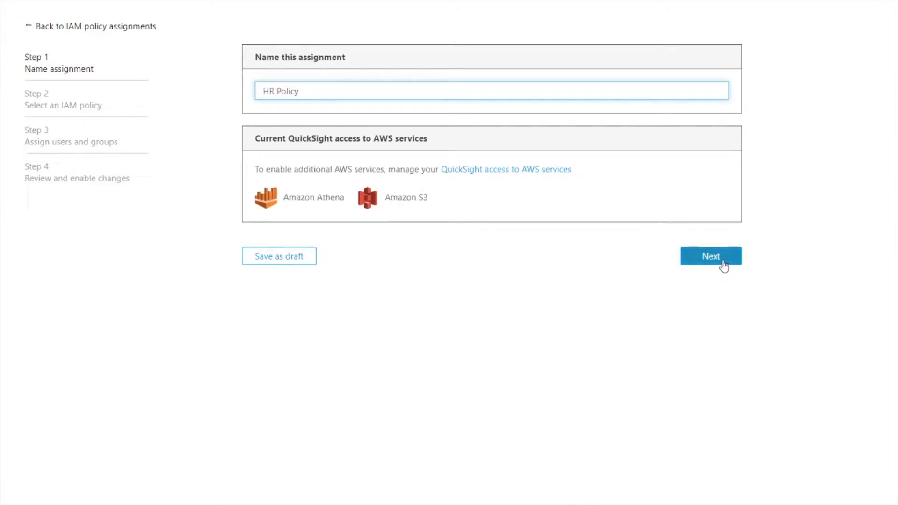
left_click(722, 263)
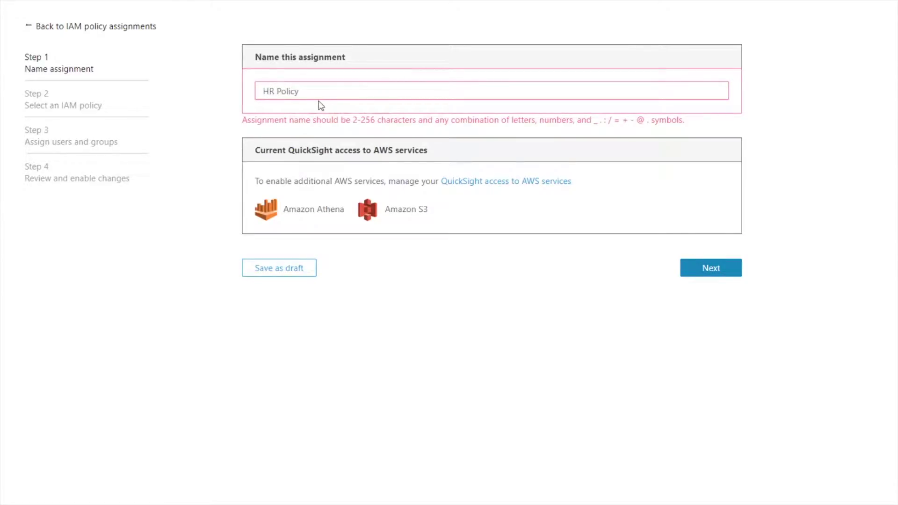
left_click(277, 92)
key("BackSpace")
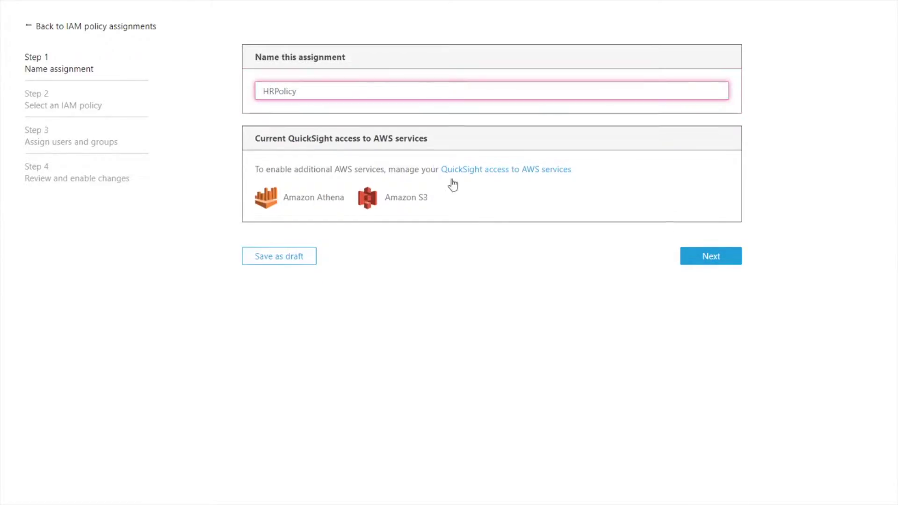
left_click(693, 257)
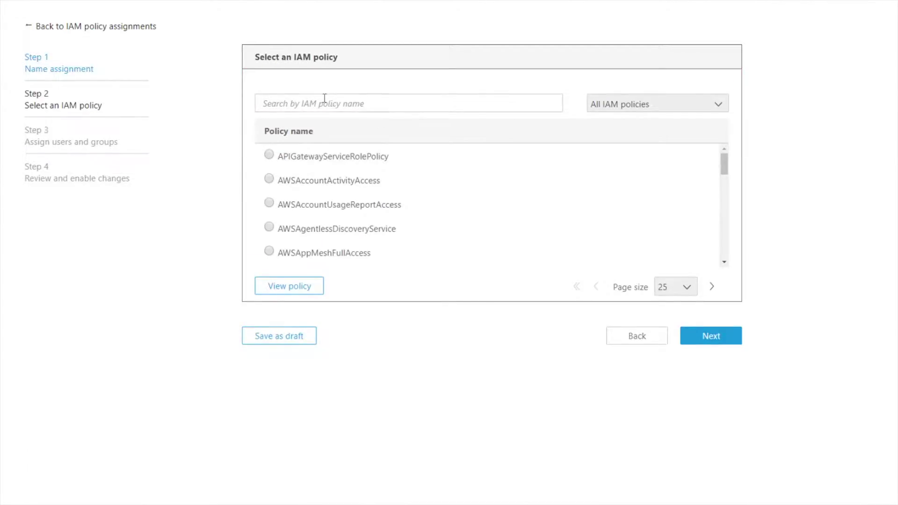
left_click(309, 107)
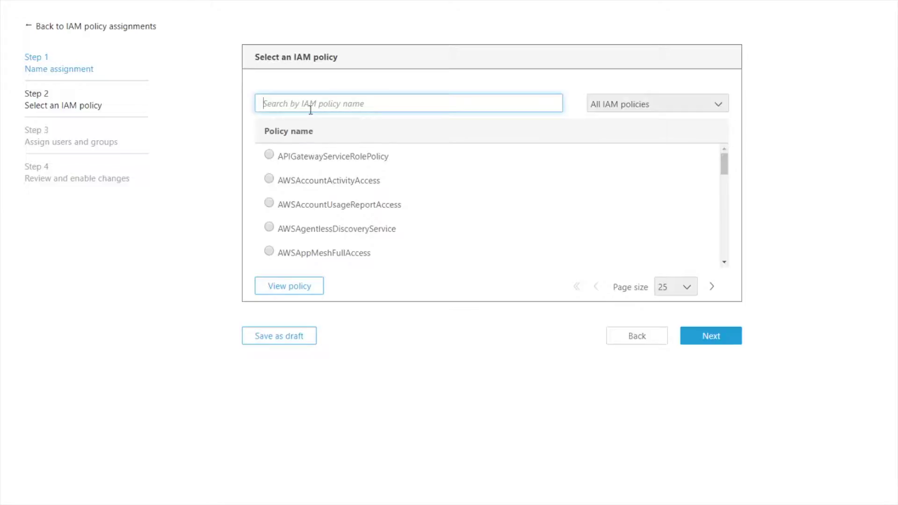
Step: Search 'datapol' and choose HRDataPolicy for the assignment
type("datapol")
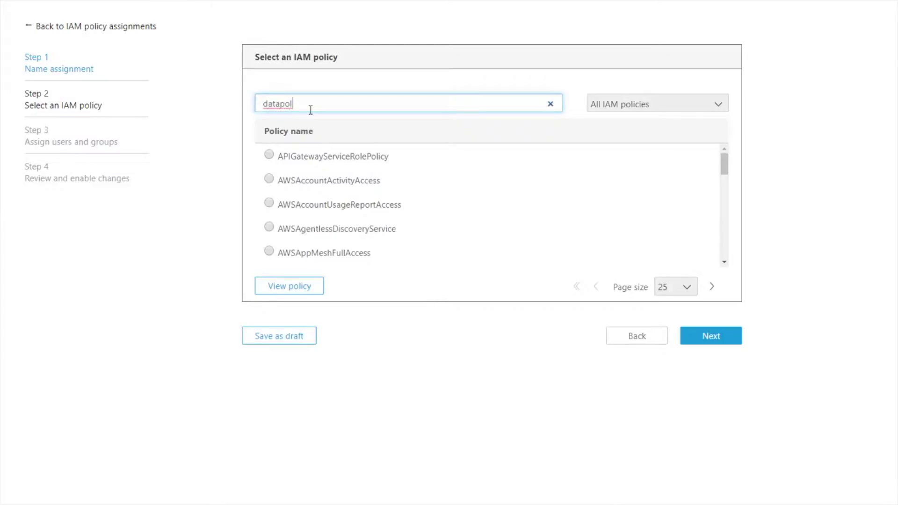
left_click(270, 154)
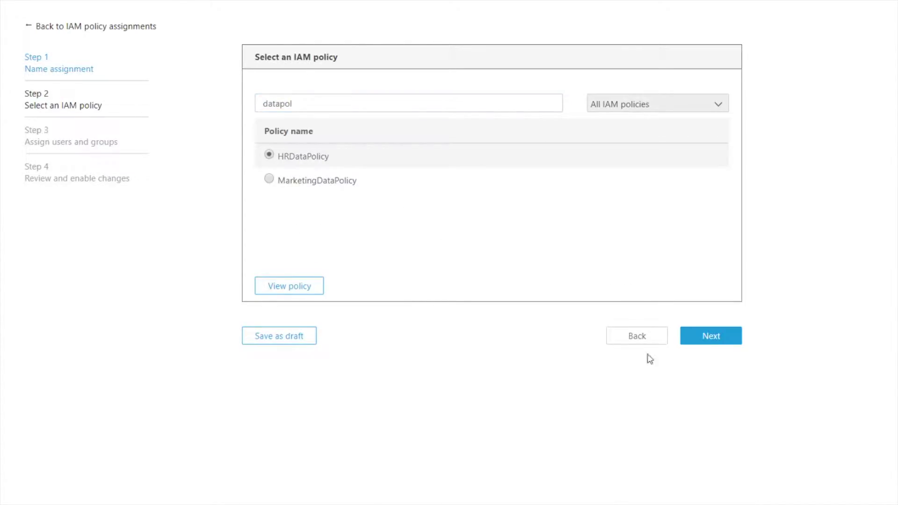
left_click(703, 341)
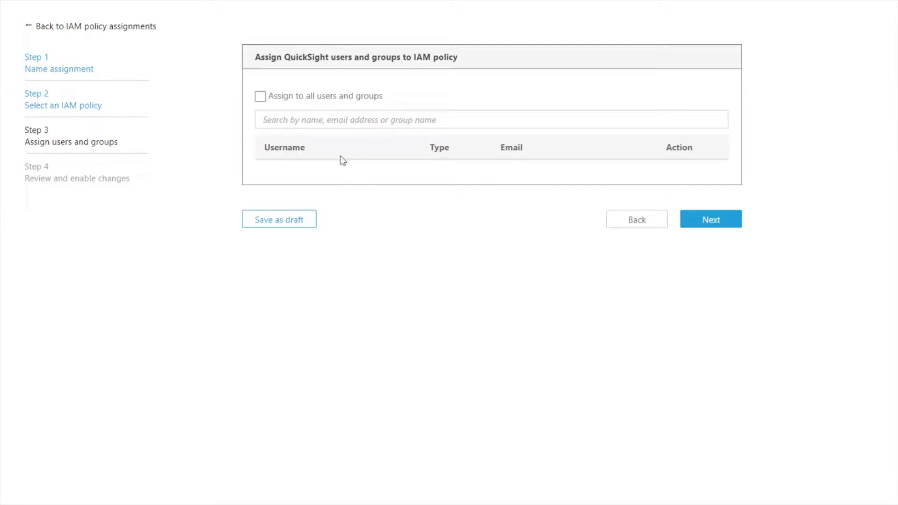
Step: Search the users list, add the HR test user to the assignment, and continue to review
left_click(321, 123)
left_click(308, 123)
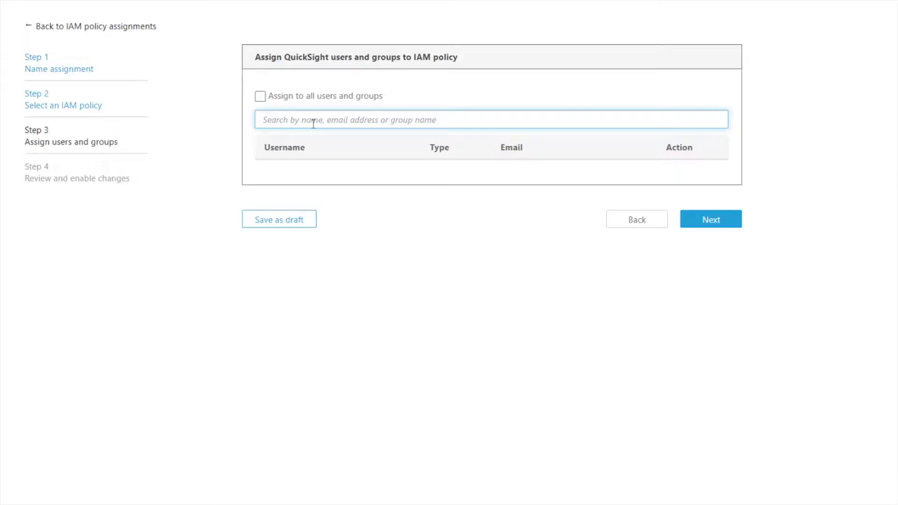
type("sarah")
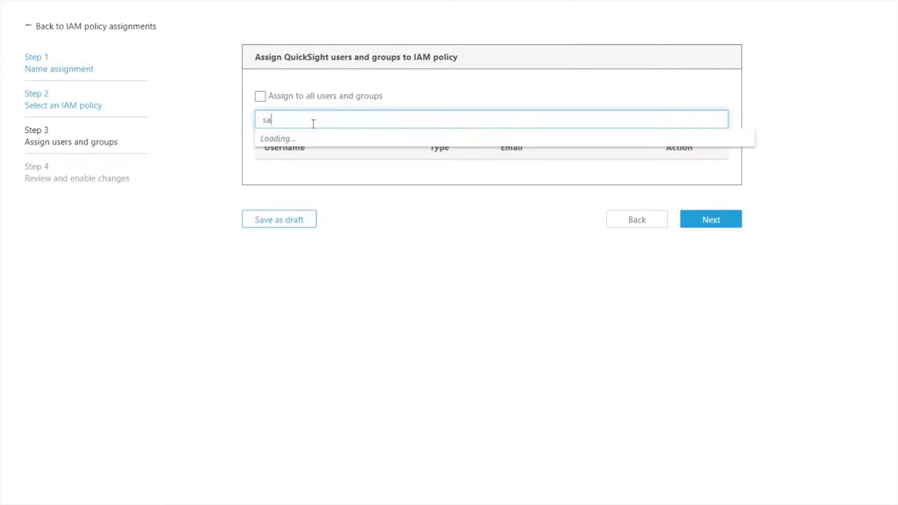
key("BackSpace")
key("BackSpace")
key("BackSpace")
key("BackSpace")
key("BackSpace")
type("jhn")
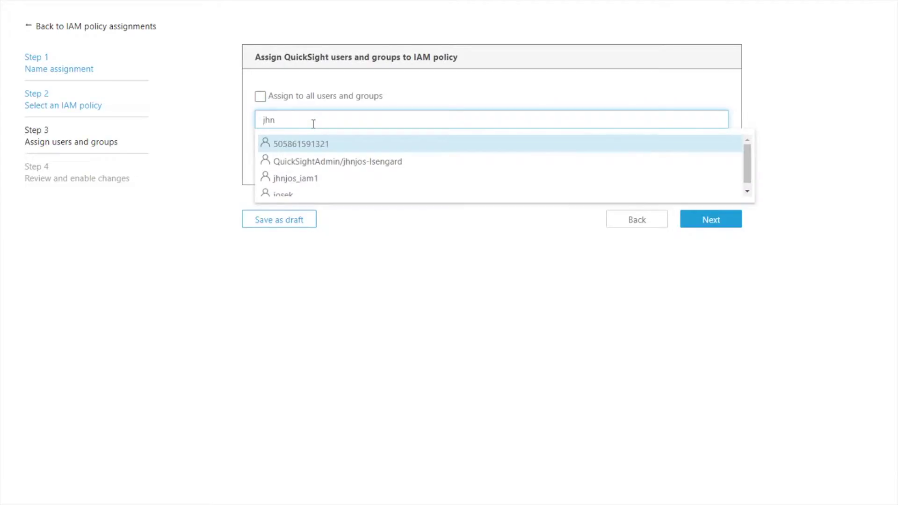
scroll(337, 167, "up", 1)
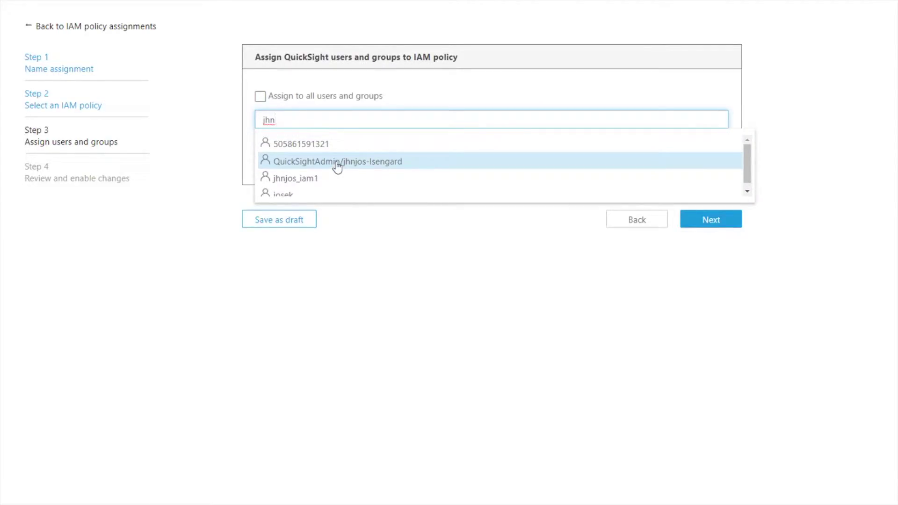
left_click_drag(290, 123, 255, 126)
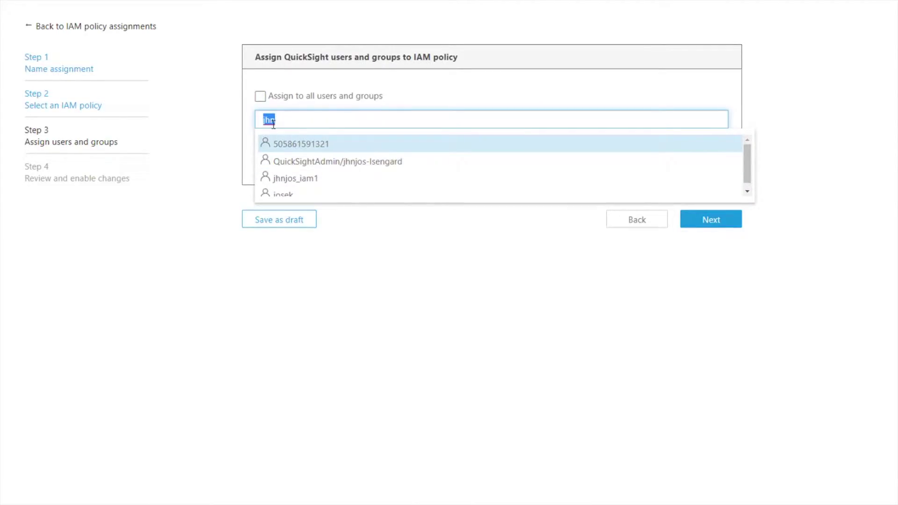
key("BackSpace")
type("jose")
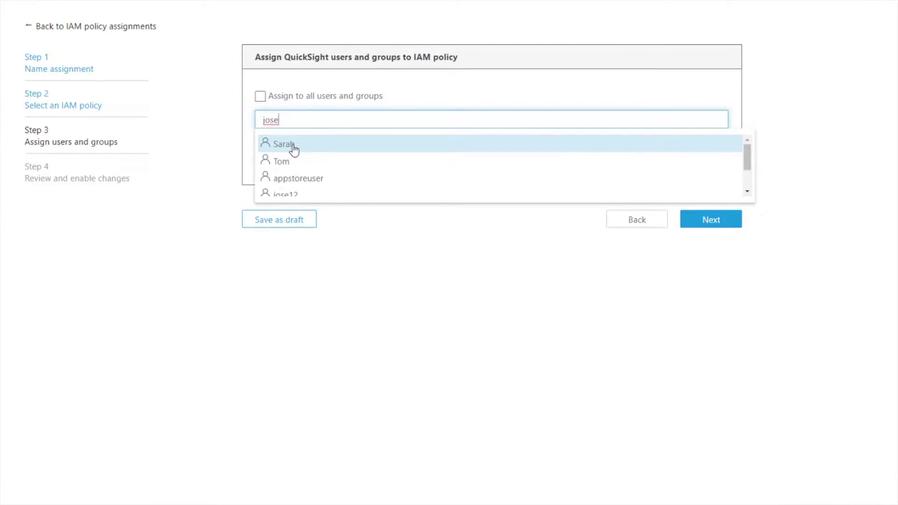
left_click(294, 149)
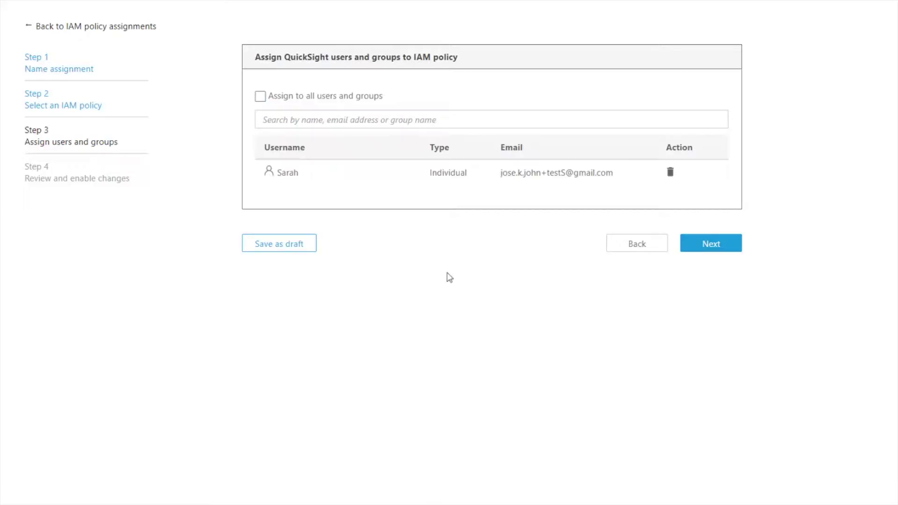
left_click(711, 246)
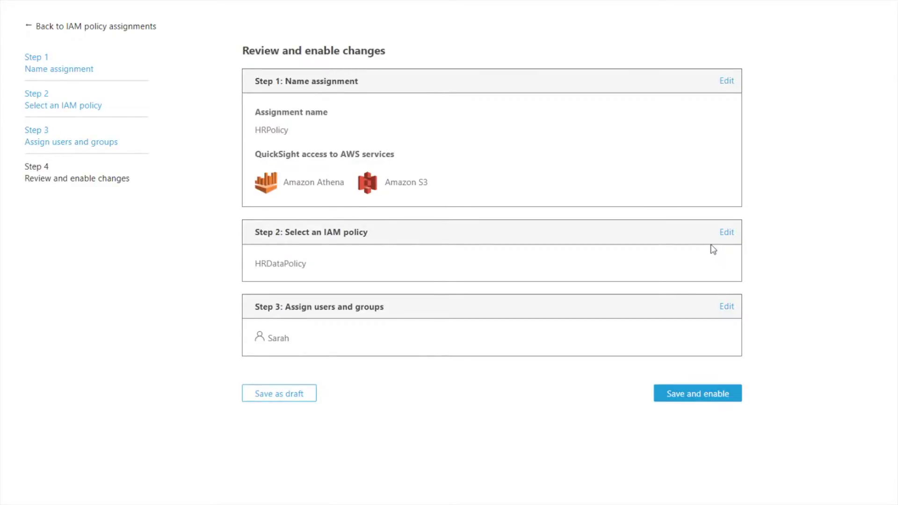
Step: Save and enable the HRPolicy assignment
left_click(713, 400)
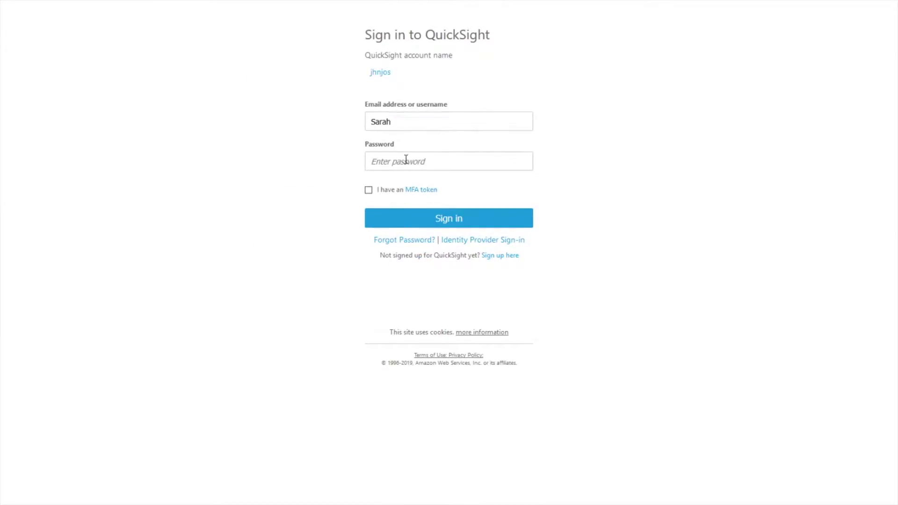
Step: Sign in as the HR test user with their password and start a new S3 data source
left_click(420, 162)
type("***********")
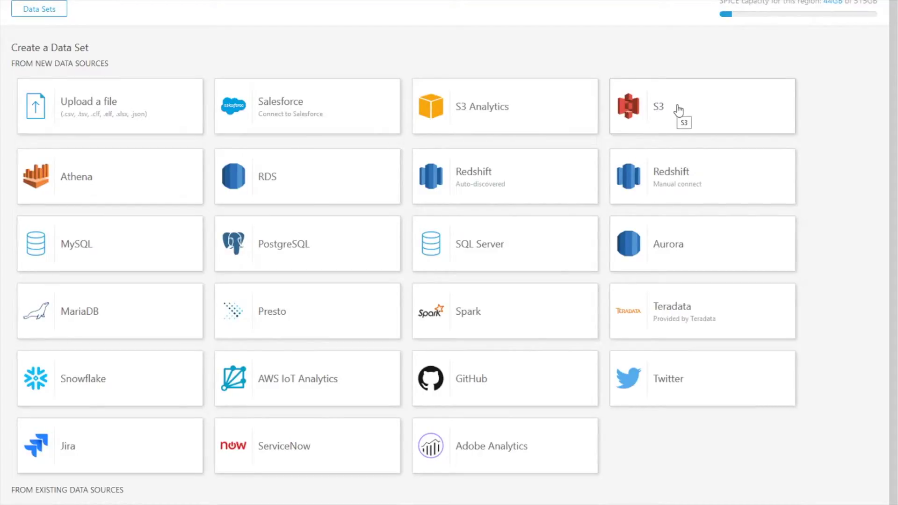
left_click(678, 111)
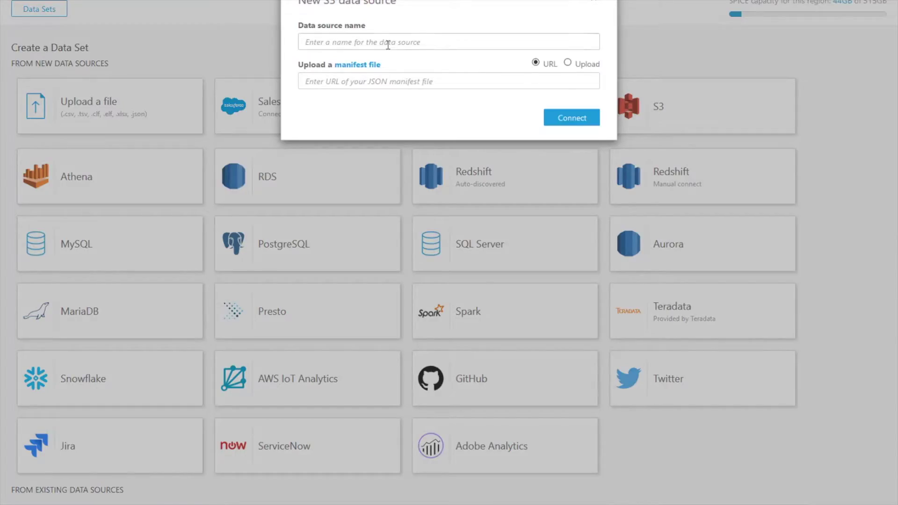
Step: Name the S3 data source HR and upload HRManifest.json as its manifest
left_click(387, 42)
type("HR")
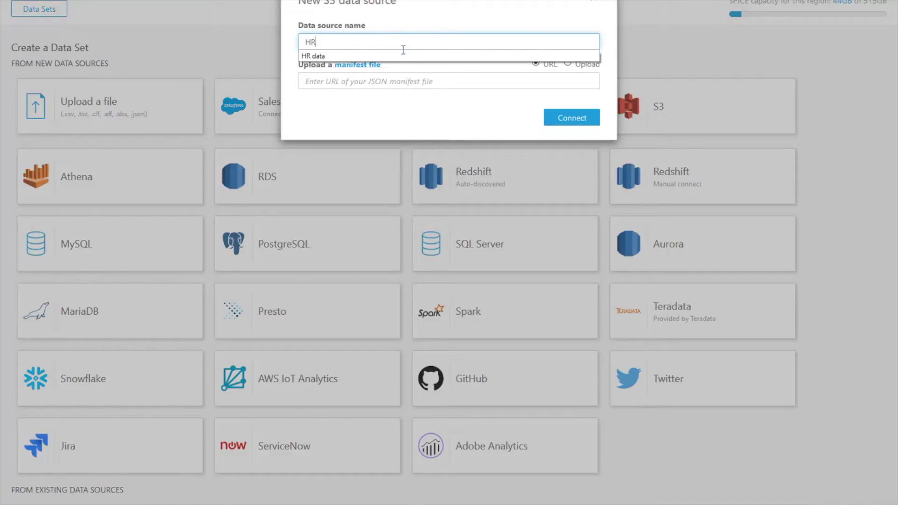
left_click(407, 117)
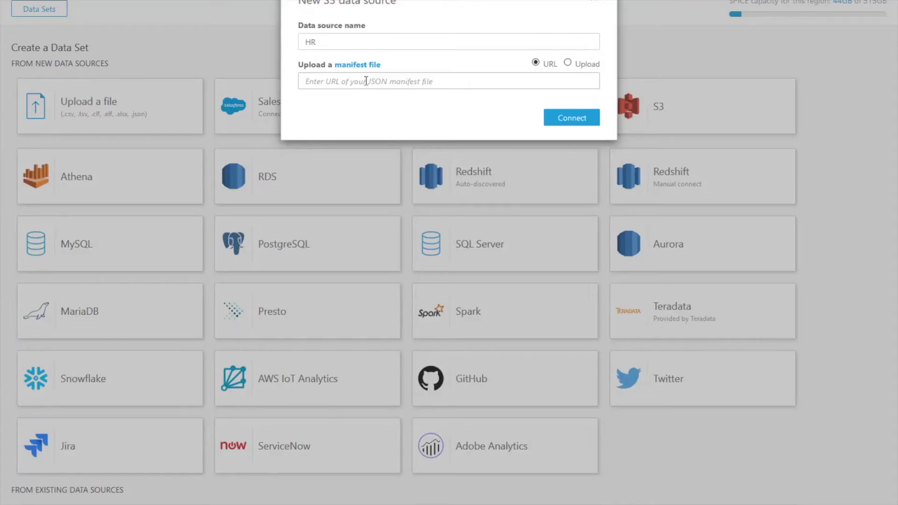
left_click(567, 64)
left_click(589, 84)
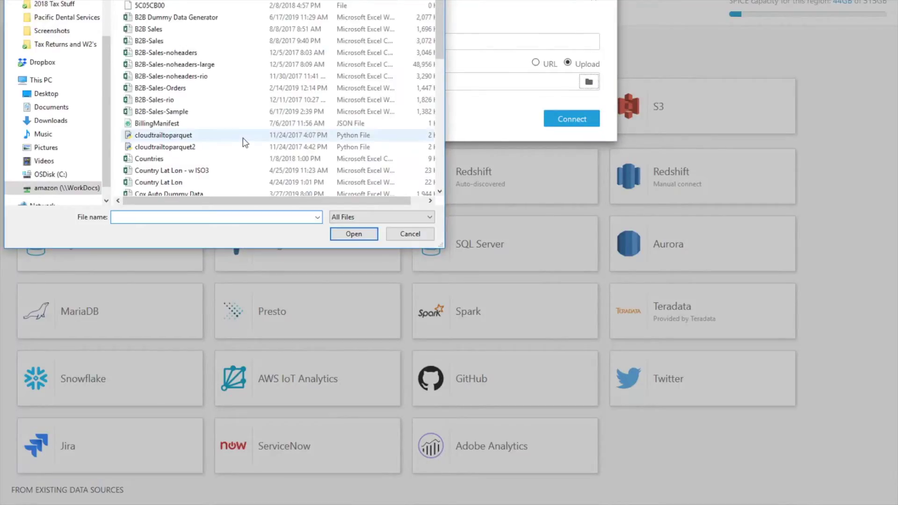
scroll(209, 111, "down", 5)
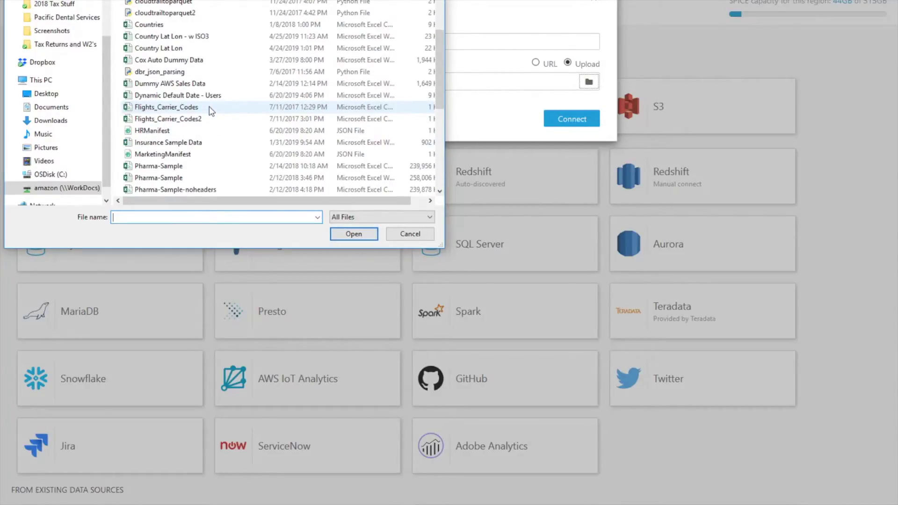
left_click(166, 97)
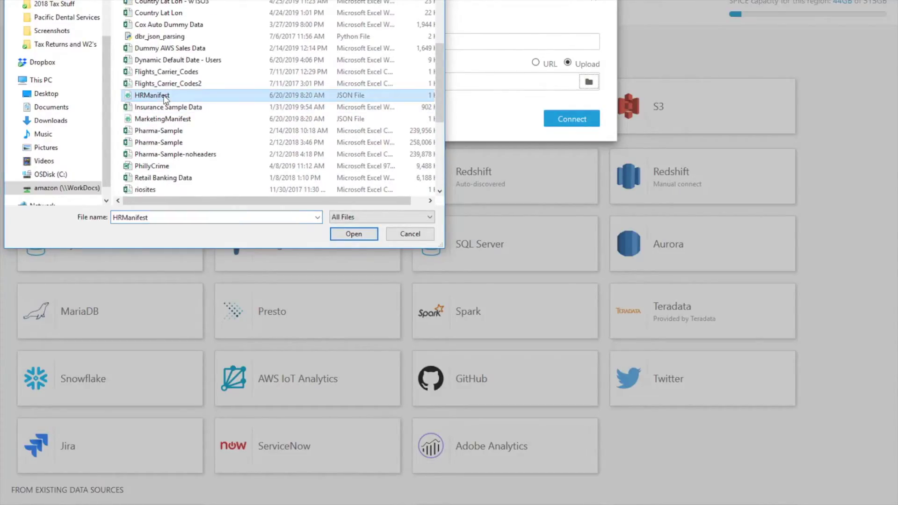
double_click(166, 97)
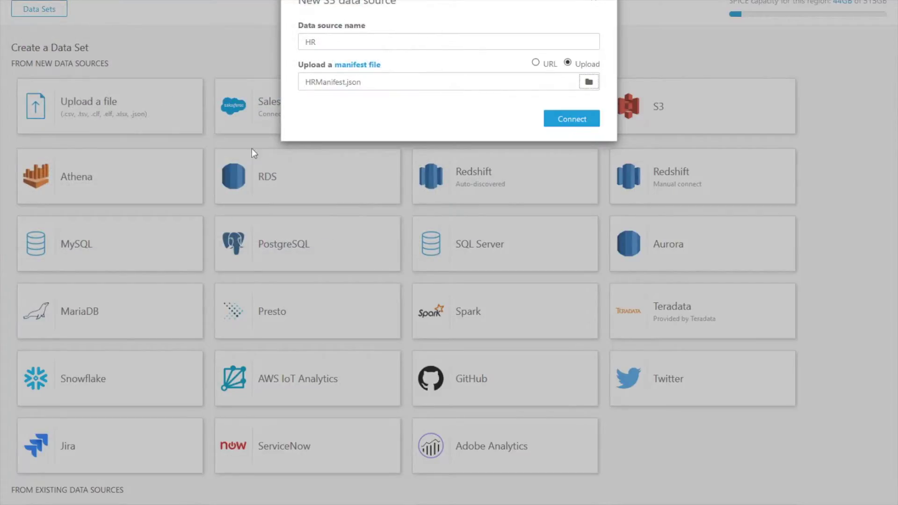
Step: Connect the HR source and finish its Group 1 data set in SPICE
left_click(576, 122)
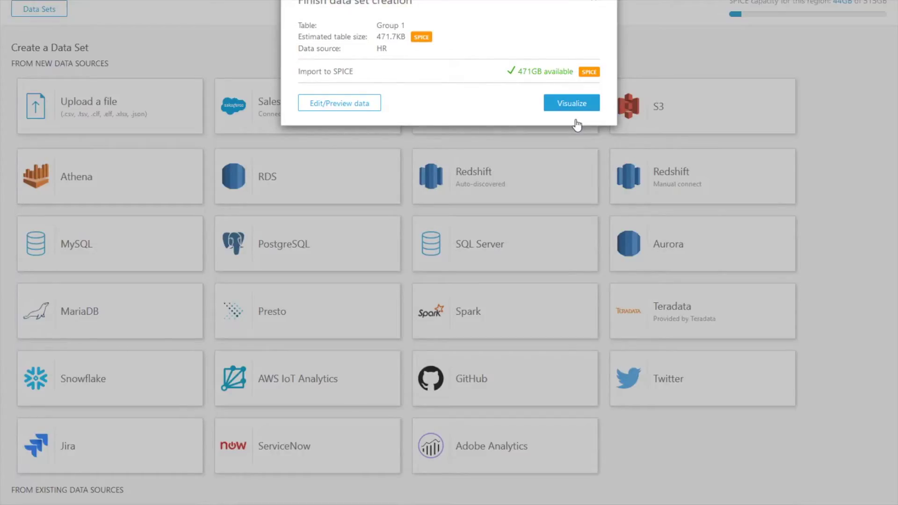
left_click(363, 102)
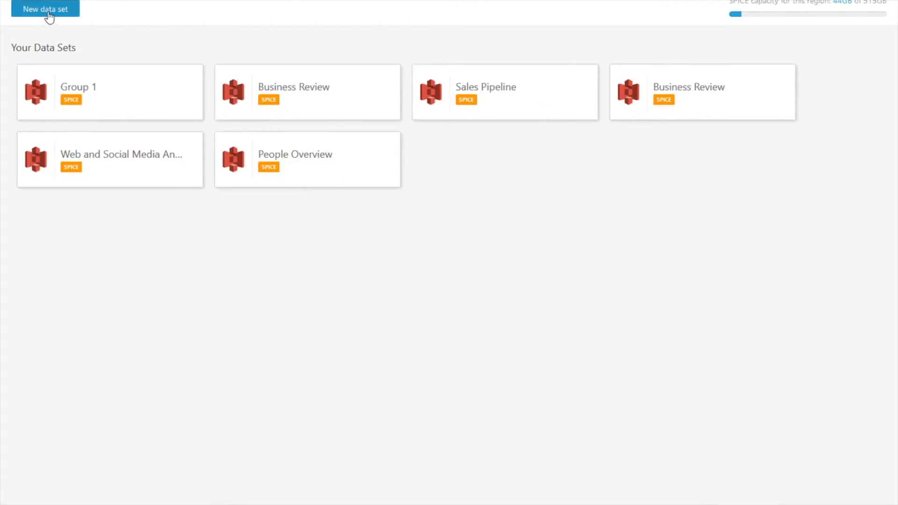
left_click(49, 17)
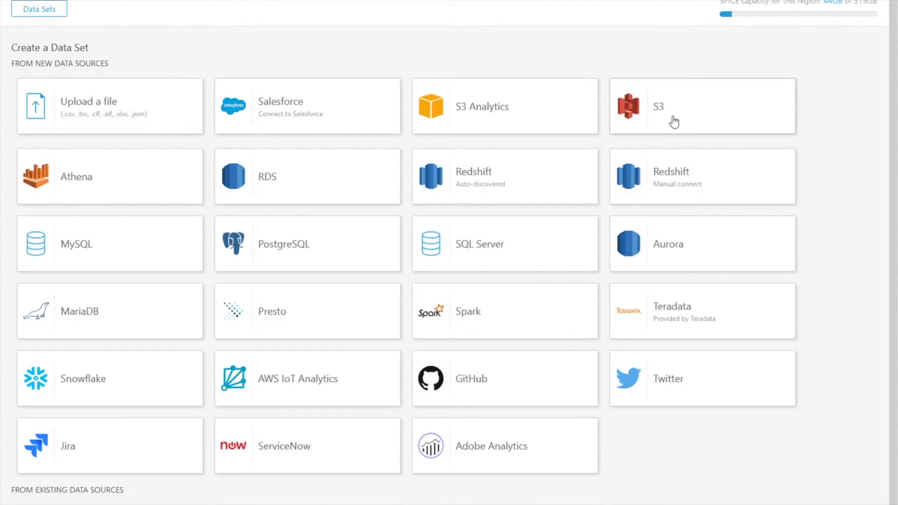
Step: Name a new S3 data source Mkt, upload MarketingManifest.json, and try connecting
left_click(674, 121)
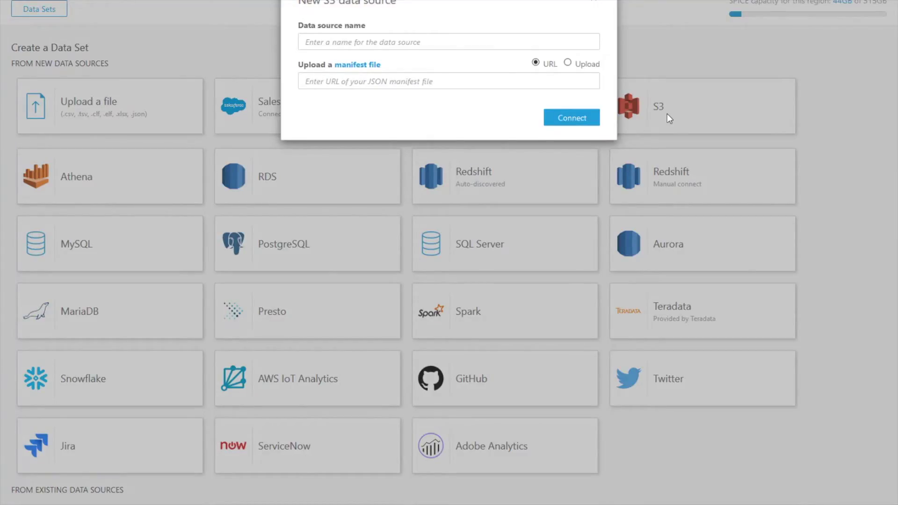
left_click(395, 40)
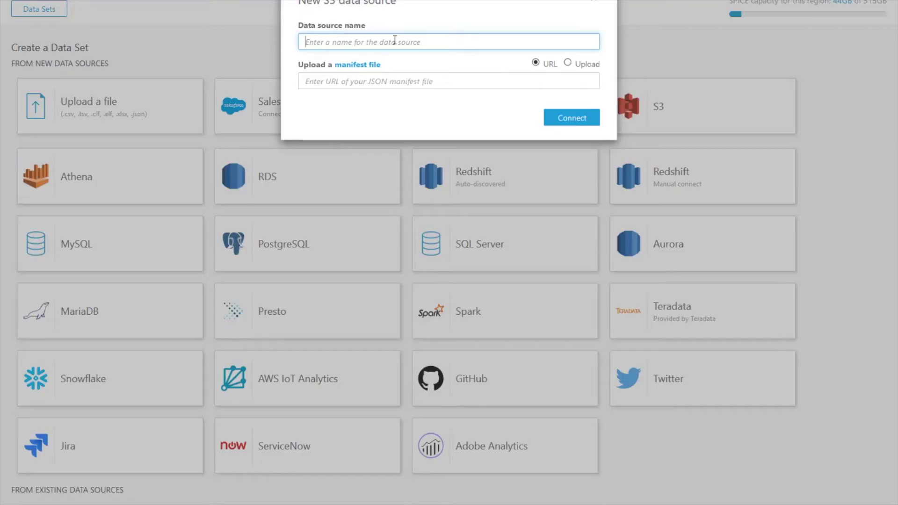
type("Mkt")
left_click(397, 117)
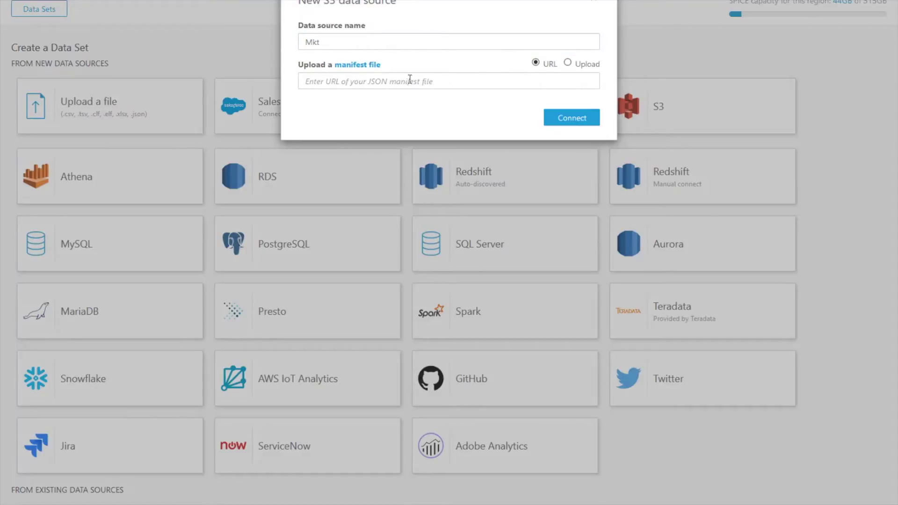
left_click(567, 63)
left_click(589, 82)
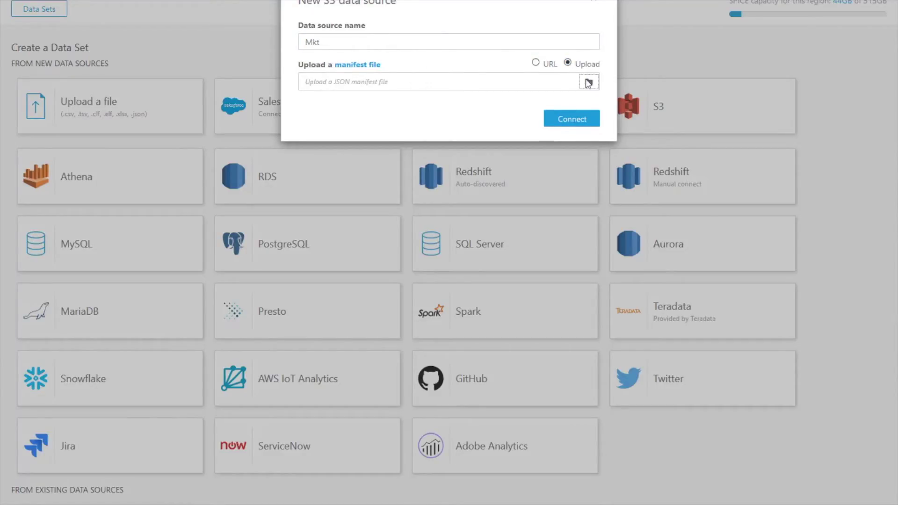
scroll(271, 114, "down", 5)
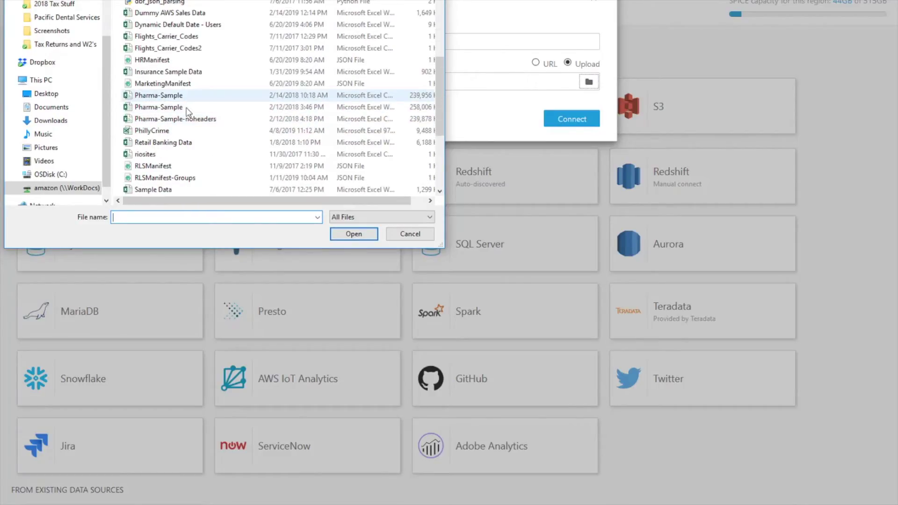
double_click(167, 84)
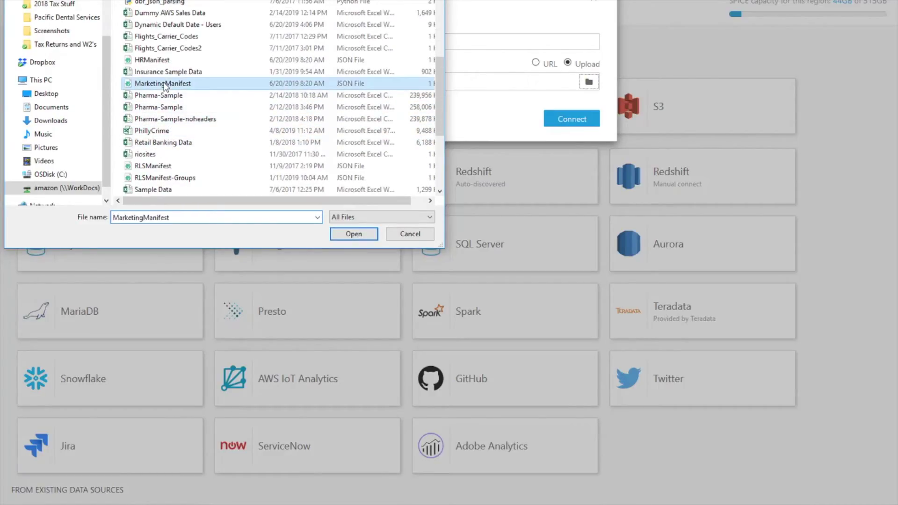
left_click(572, 120)
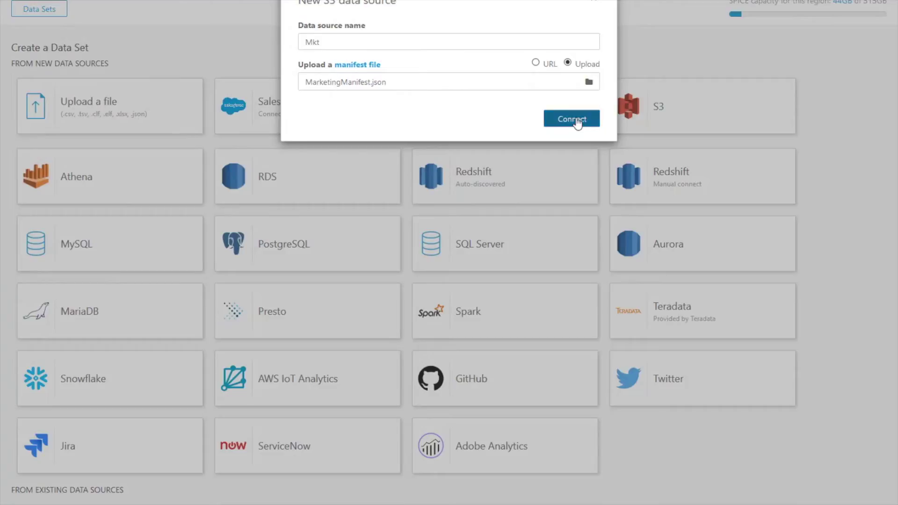